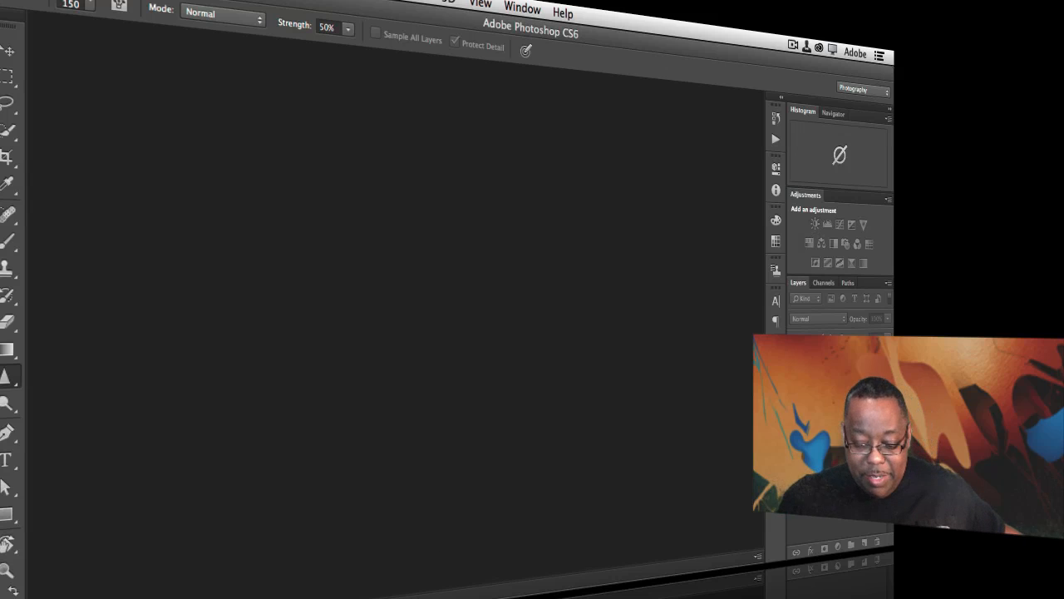
mouse_move(292, 596)
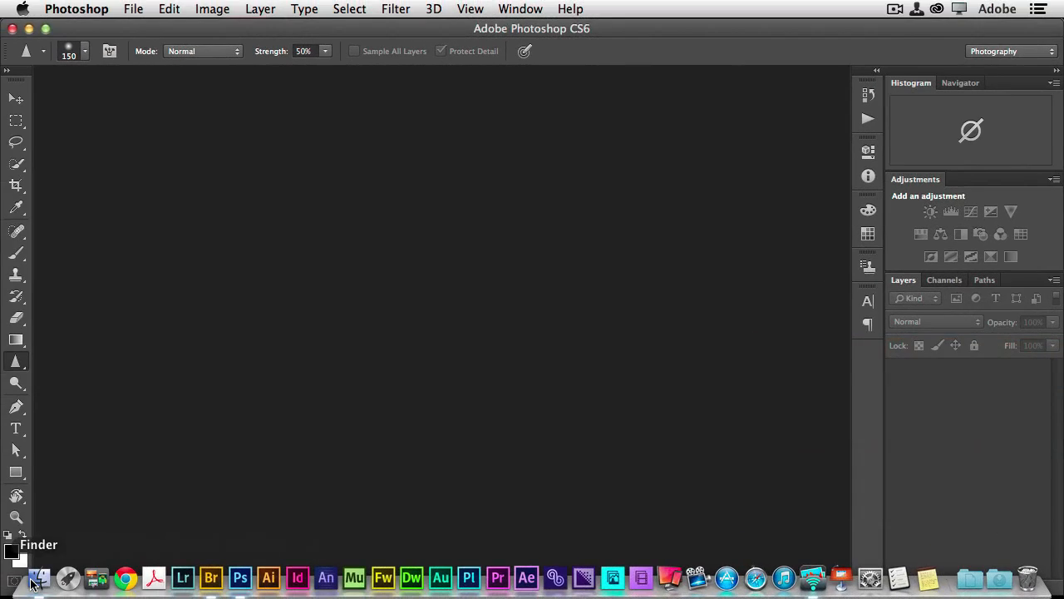
left_click(33, 580)
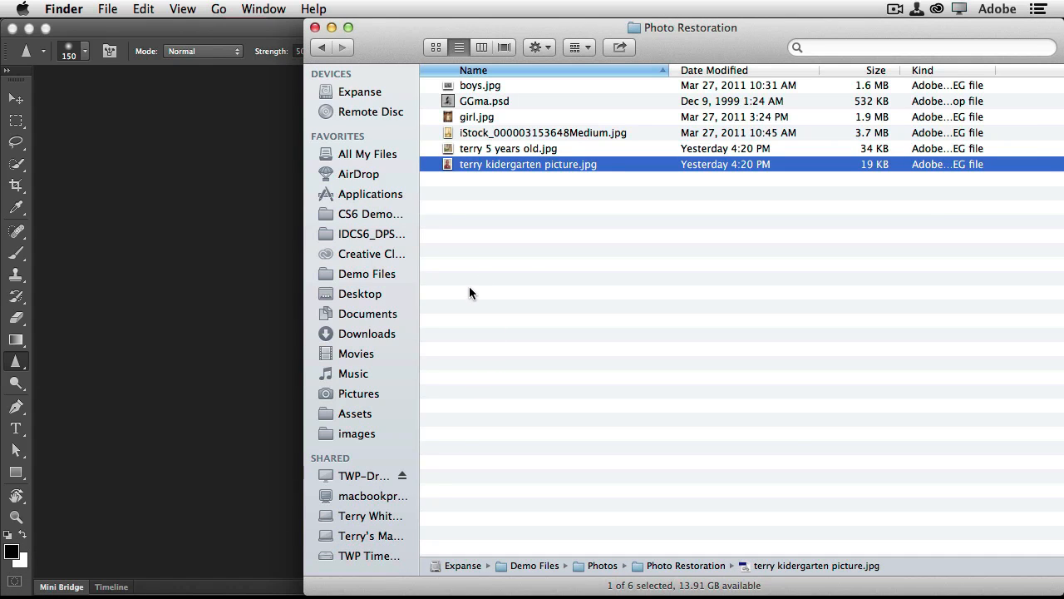
double_click(447, 165)
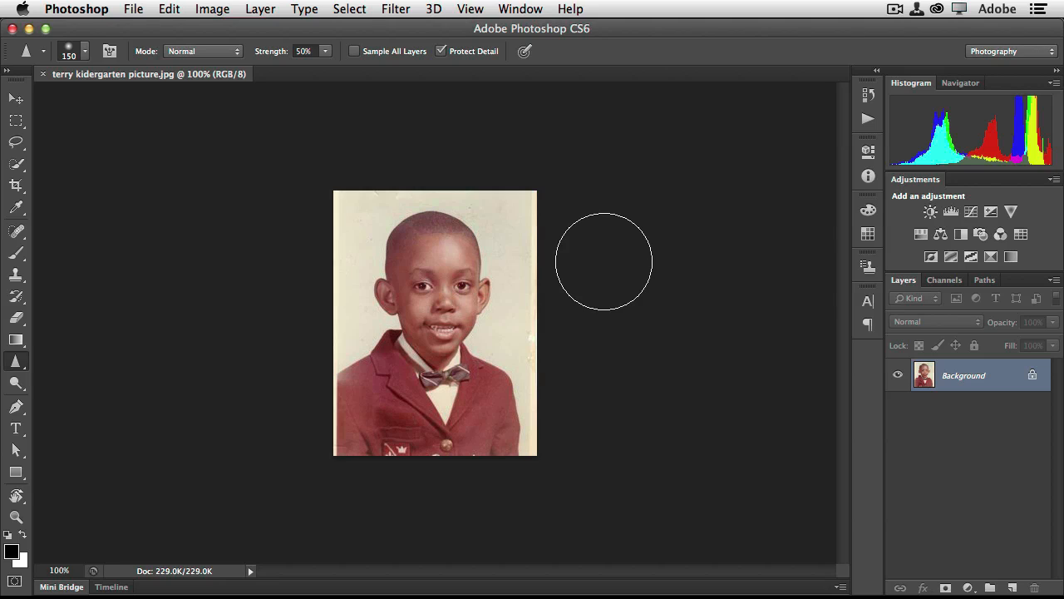
left_click(135, 12)
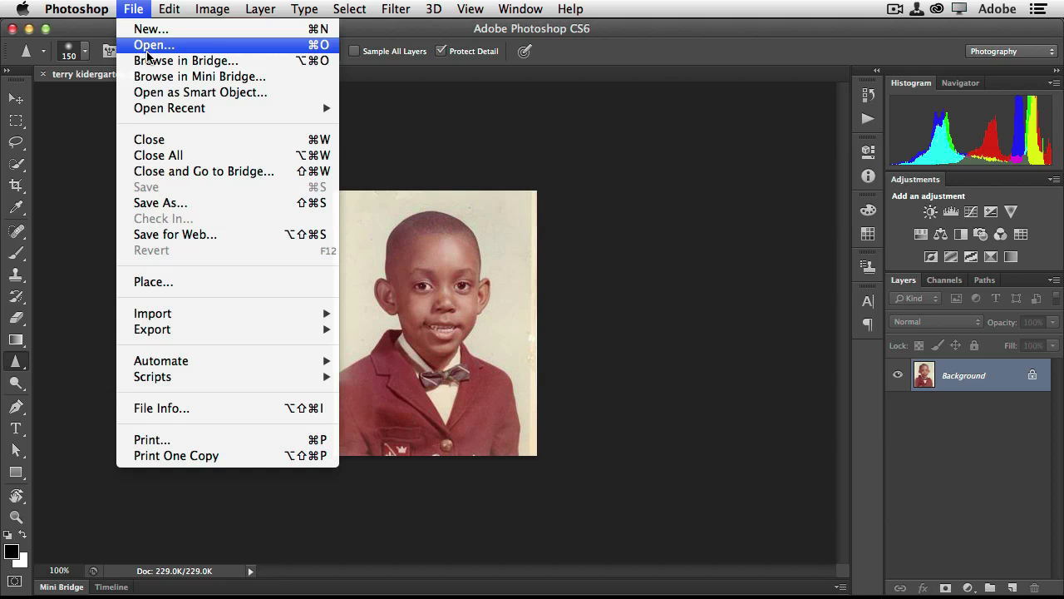
left_click(201, 147)
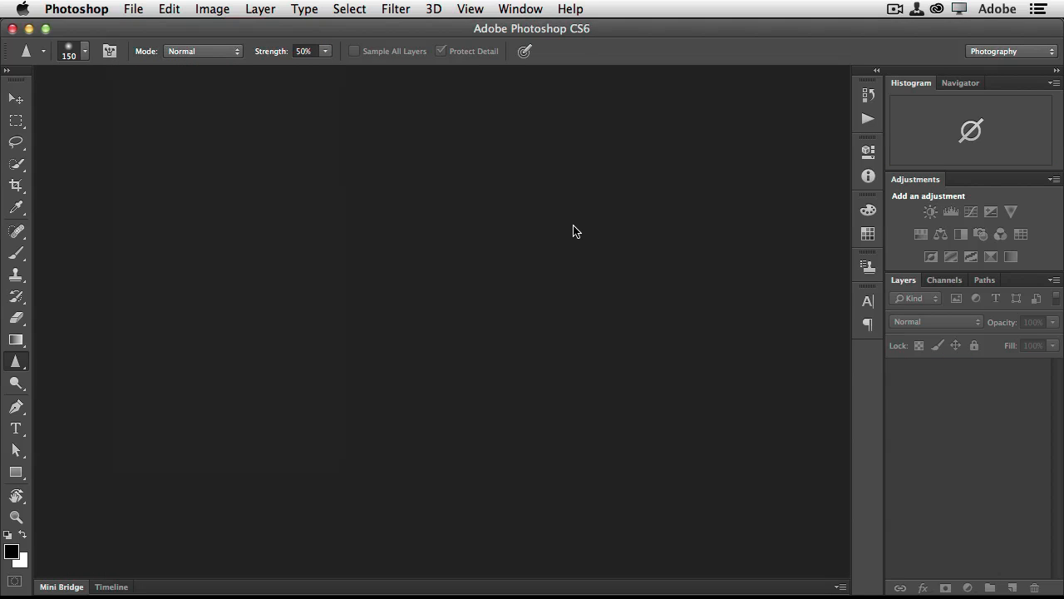
- Set the Camera Raw preferences to automatically open all supported JPEGs and all supported TIFFs
left_click(91, 10)
mouse_move(100, 63)
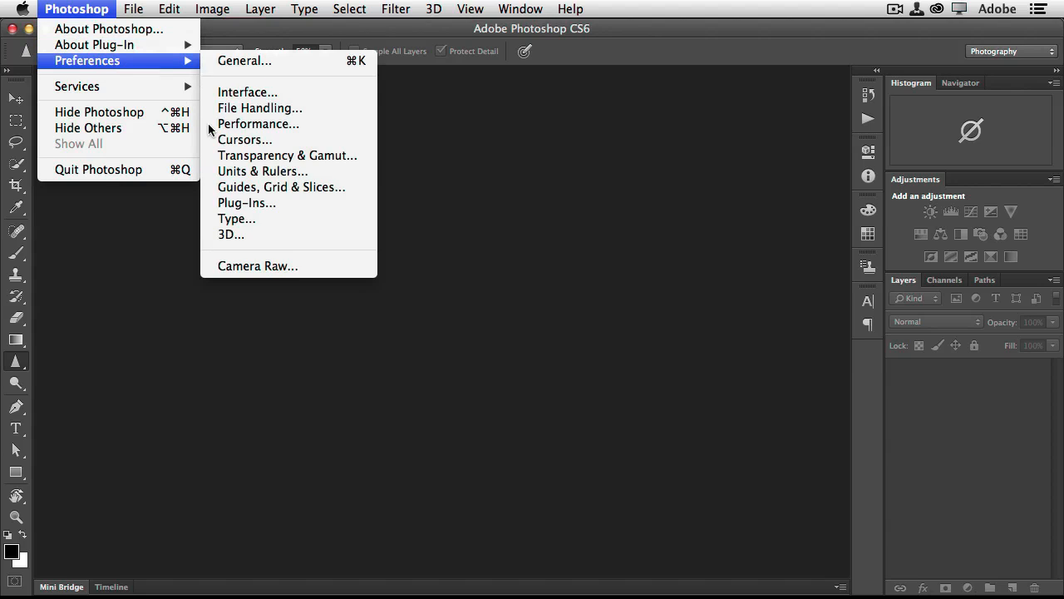
left_click(287, 267)
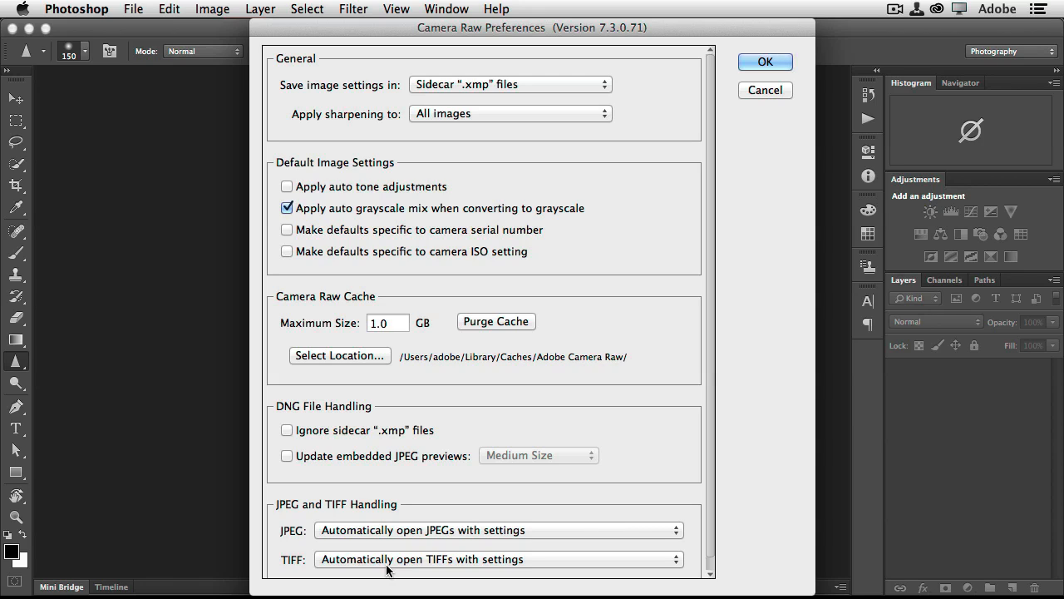
left_click(425, 533)
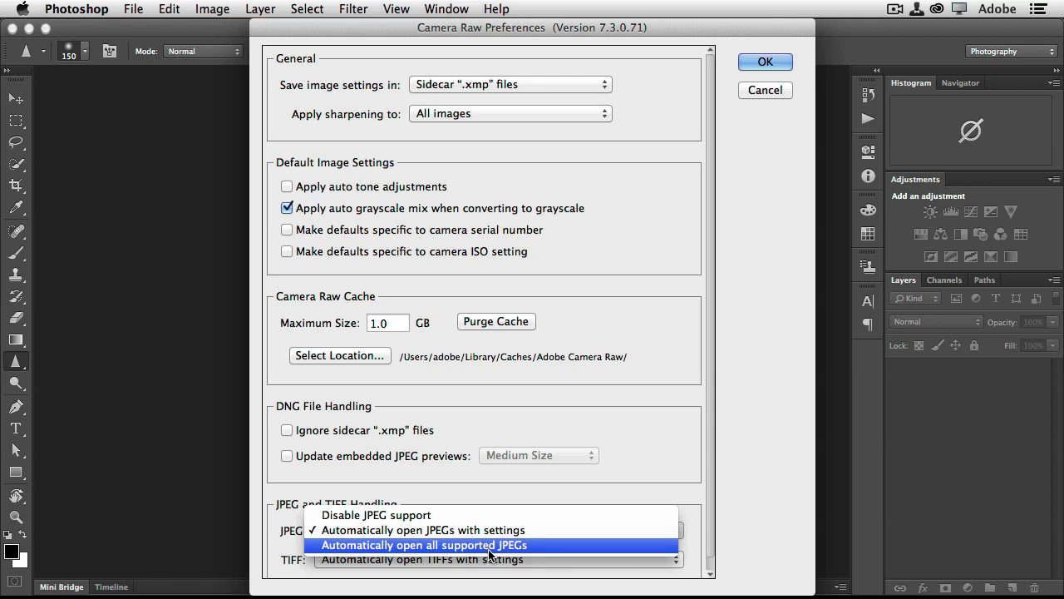
left_click(489, 546)
left_click(430, 562)
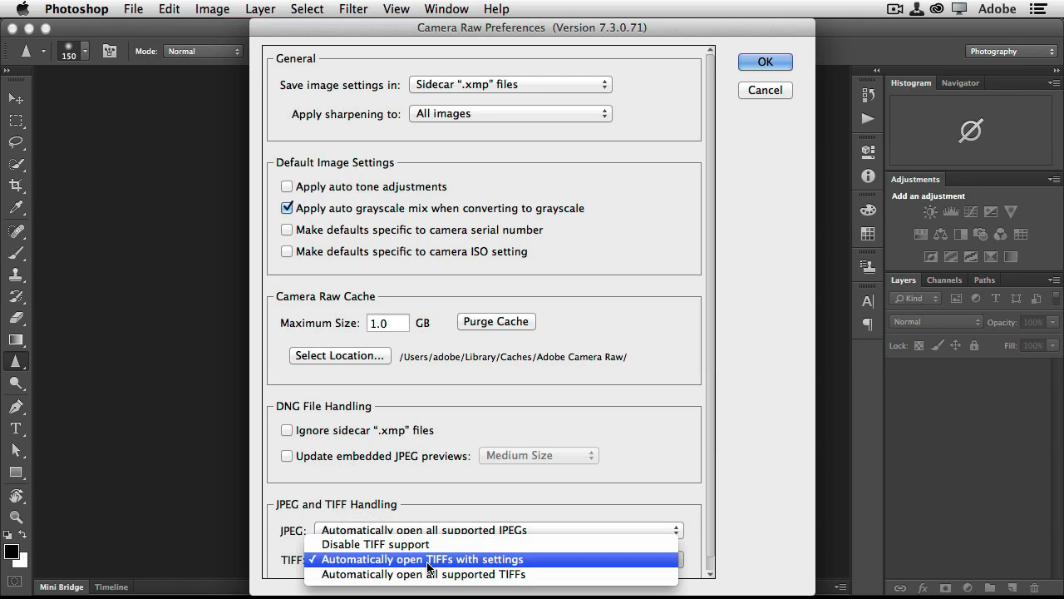
left_click(428, 576)
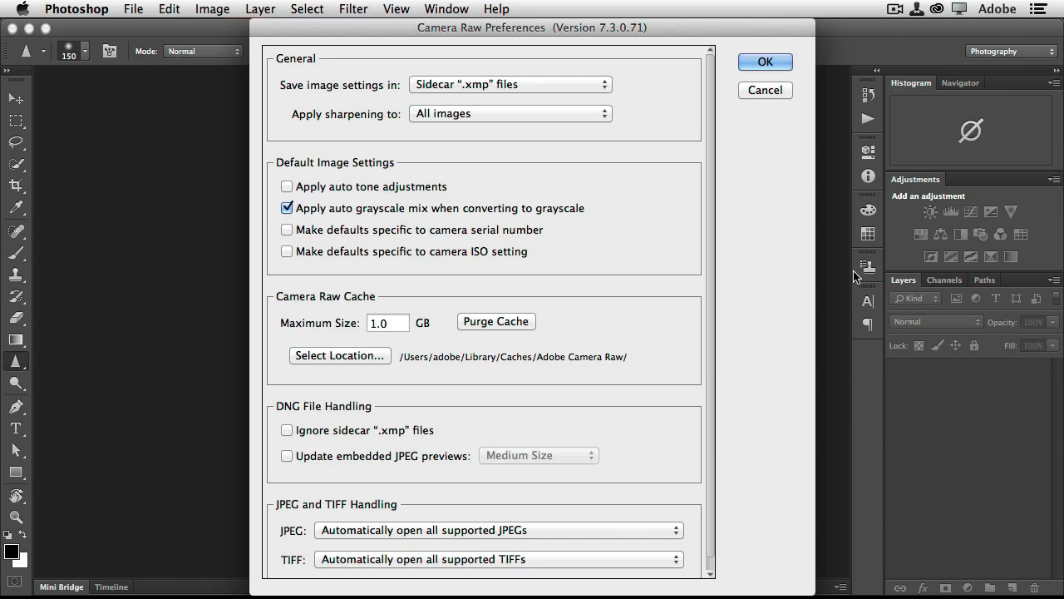
left_click(762, 61)
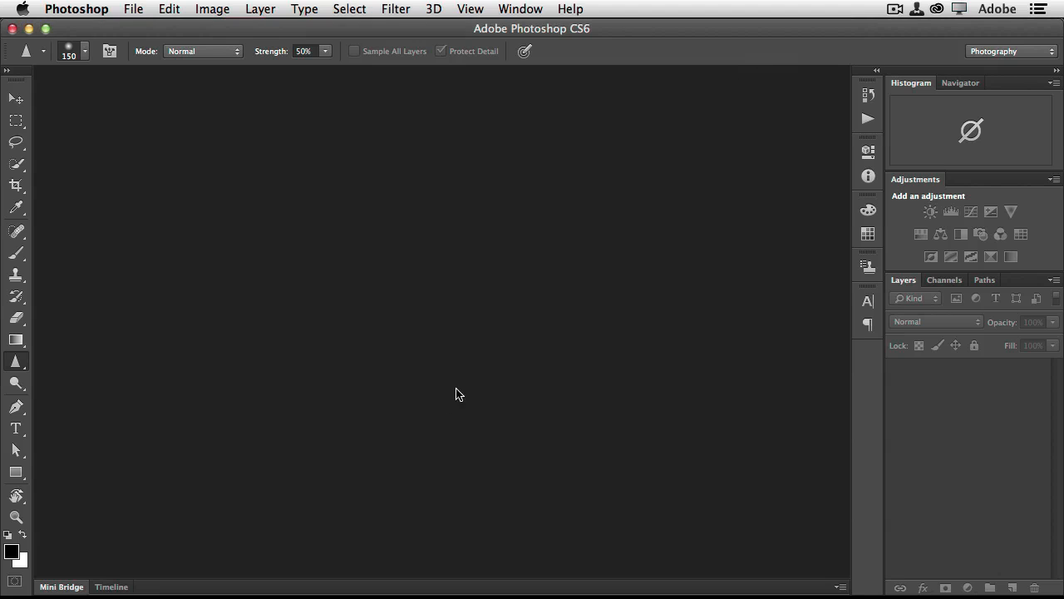
- Switch to Finder and open the kindergarten picture JPEG from the Photo Restoration folder
mouse_move(90, 589)
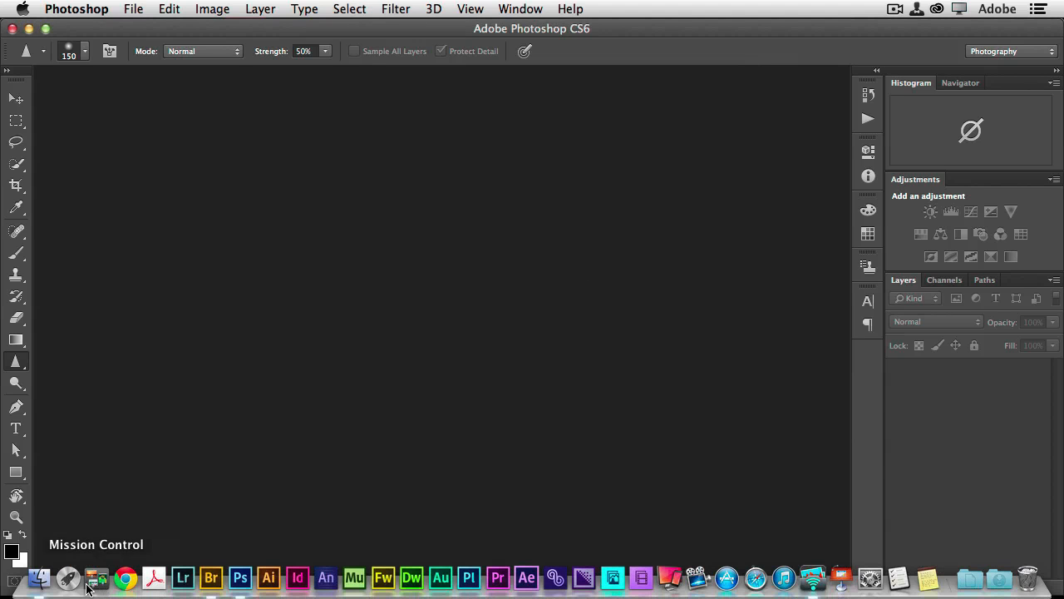
left_click(39, 579)
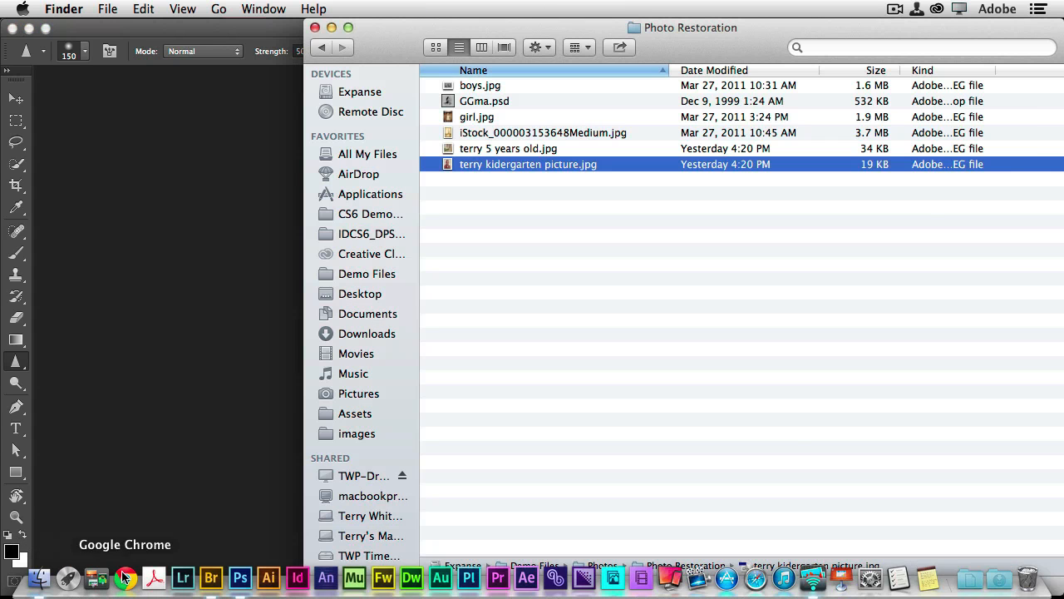
double_click(504, 165)
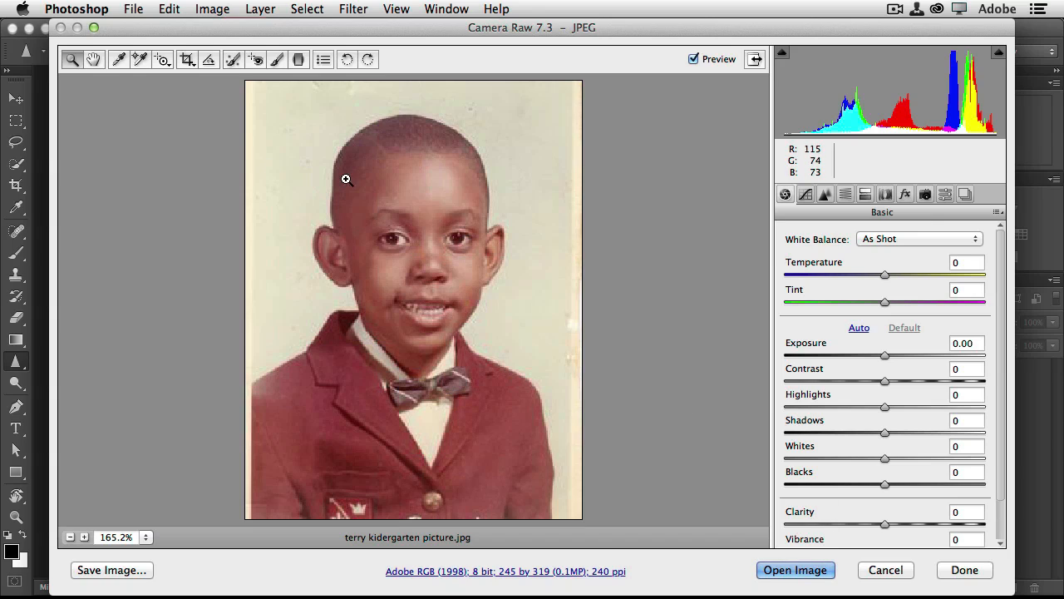
- Correct the white balance by sampling the pale backdrop beside the boy's ear, and crop away the photo's worn borders to about 226 by 316 pixels
left_click(117, 60)
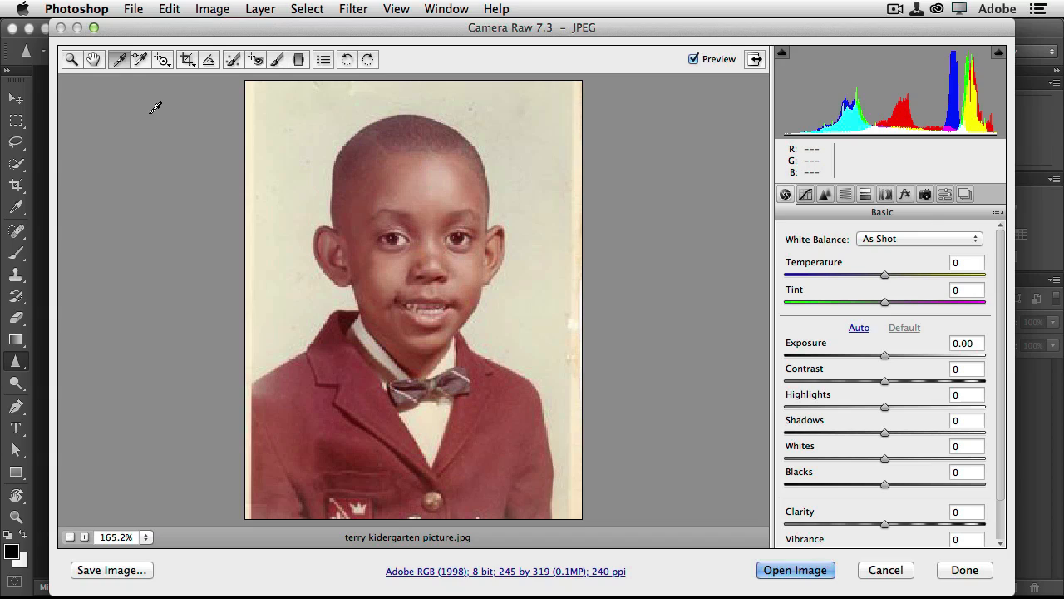
left_click(535, 240)
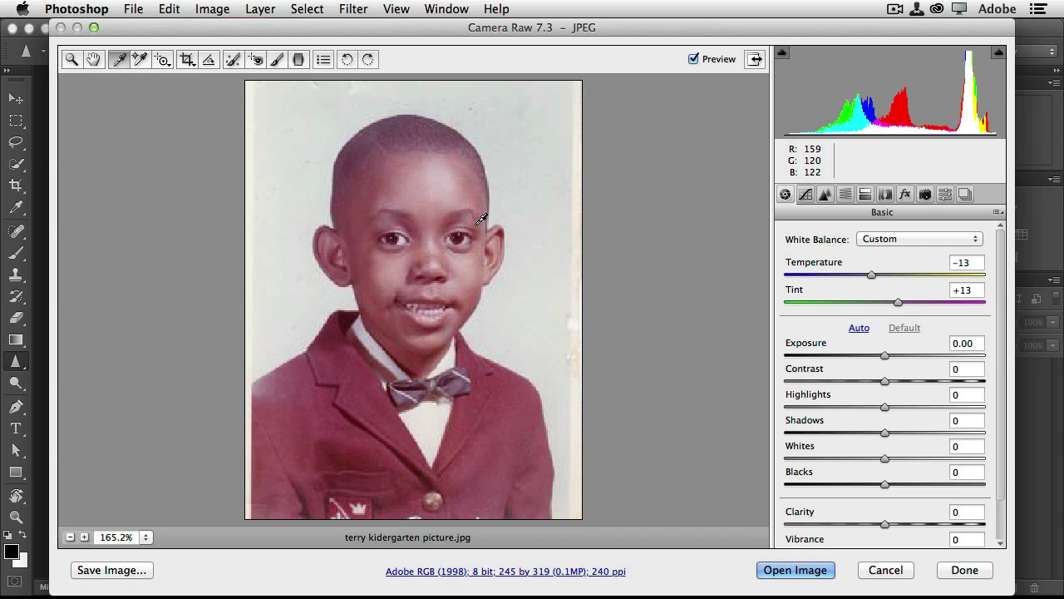
left_click(188, 64)
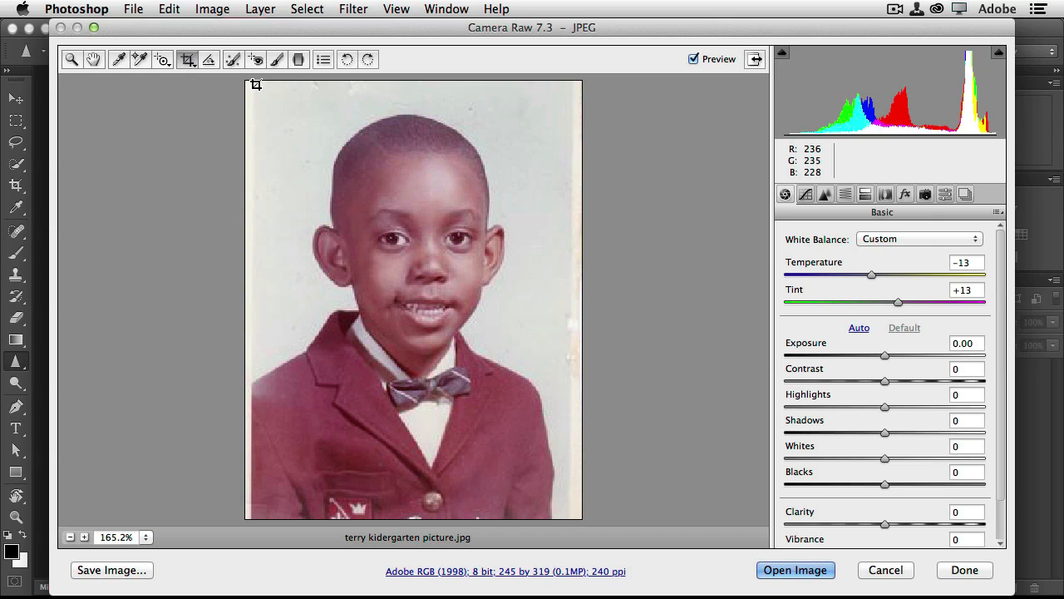
left_click_drag(257, 85, 566, 523)
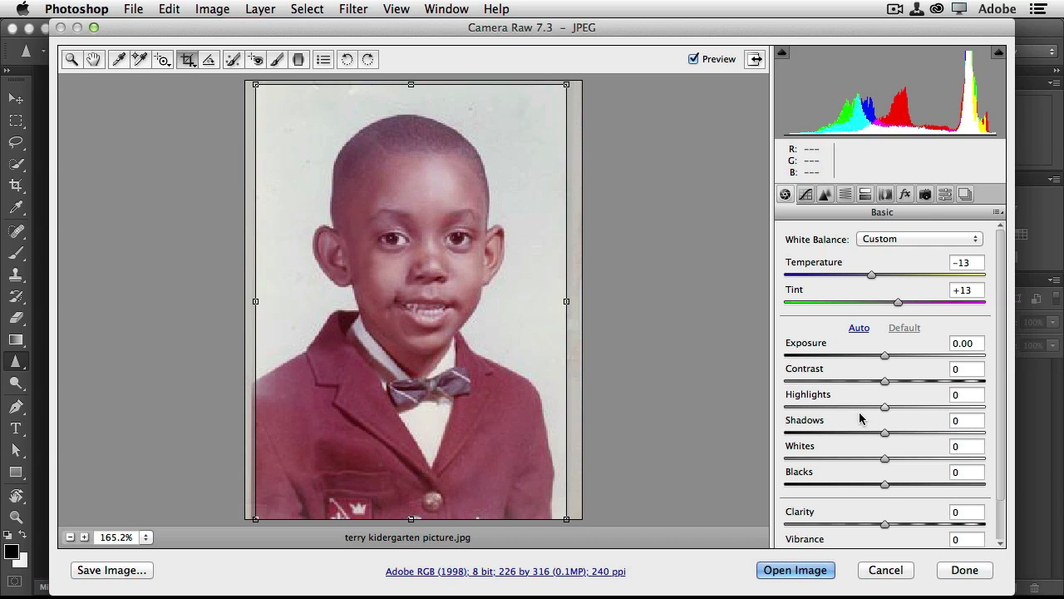
- Adjust the photo's basic tone by setting Blacks to -53, Shadows to -11 and Exposure to -0.15
left_click_drag(887, 487, 838, 496)
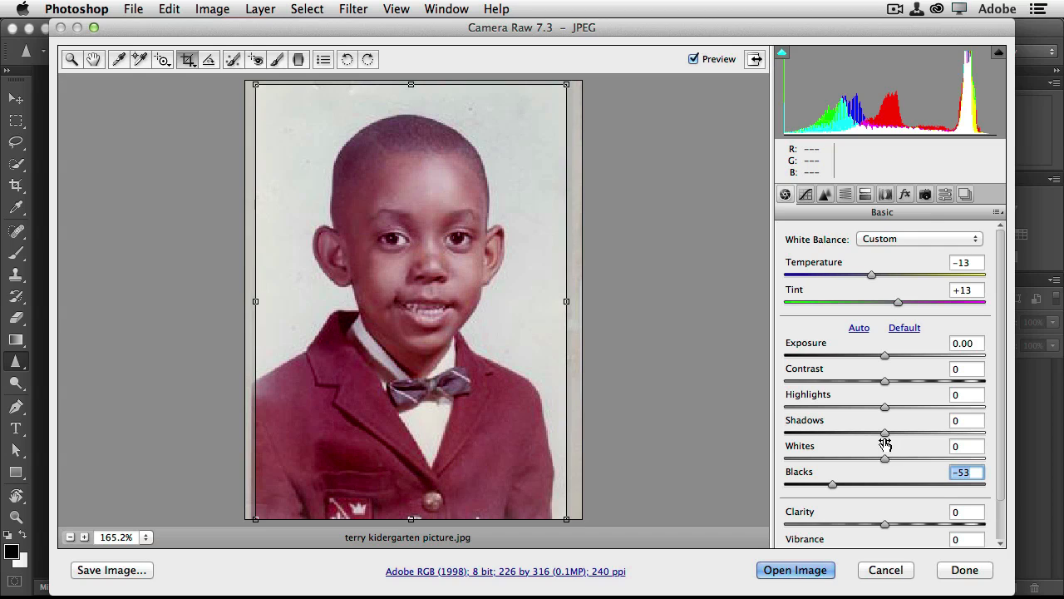
mouse_move(884, 433)
left_mouse_down()
mouse_move(875, 434)
mouse_move(908, 439)
mouse_move(875, 441)
left_mouse_up()
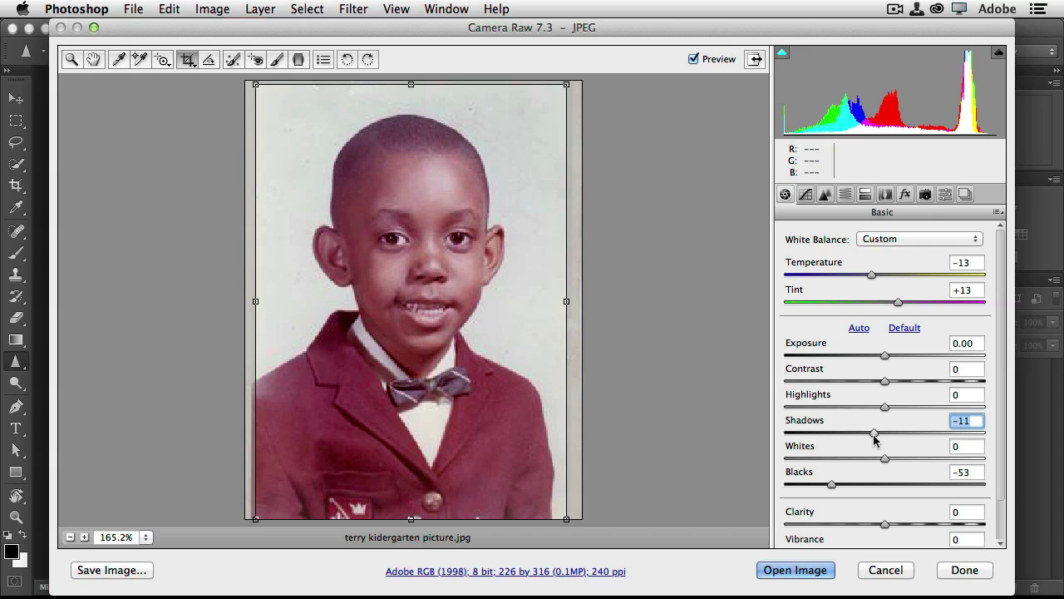
left_click_drag(886, 355, 883, 359)
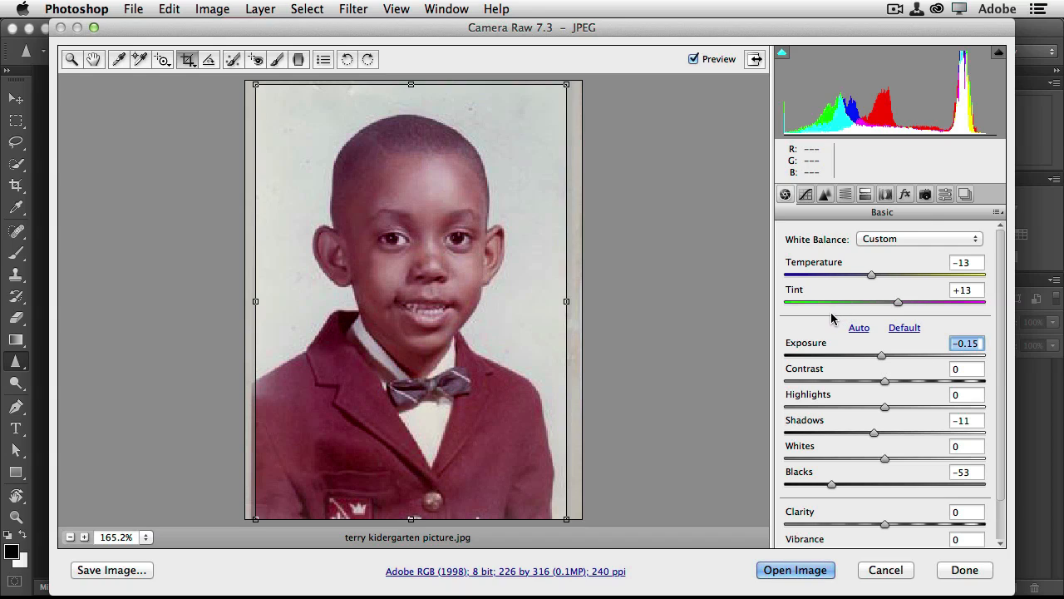
- Trim the crop's upper edge slightly to about 226 by 314 pixels and open the developed image in Photoshop
left_click(825, 198)
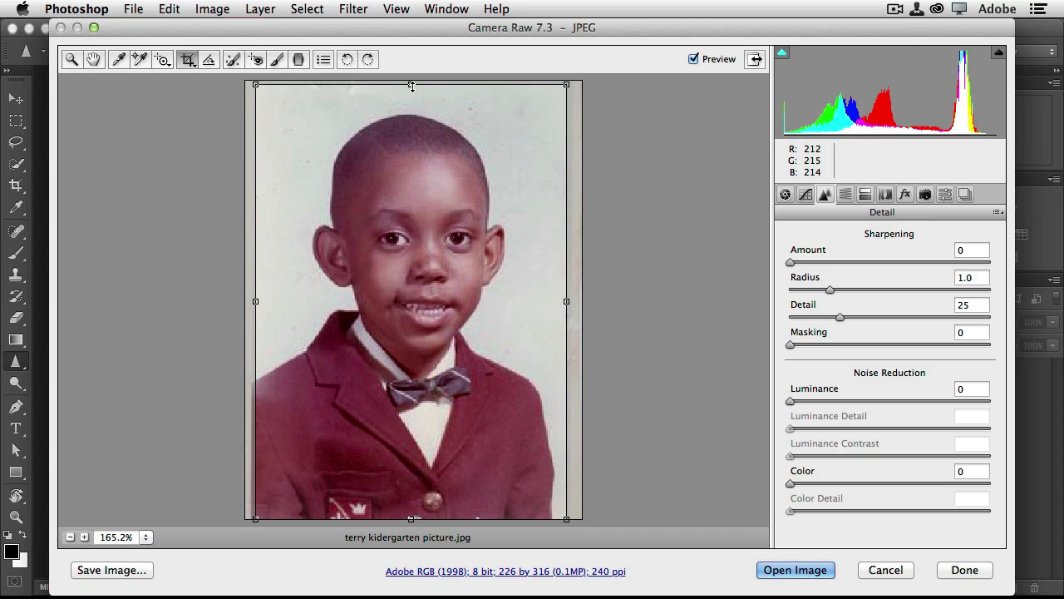
left_click_drag(411, 85, 410, 88)
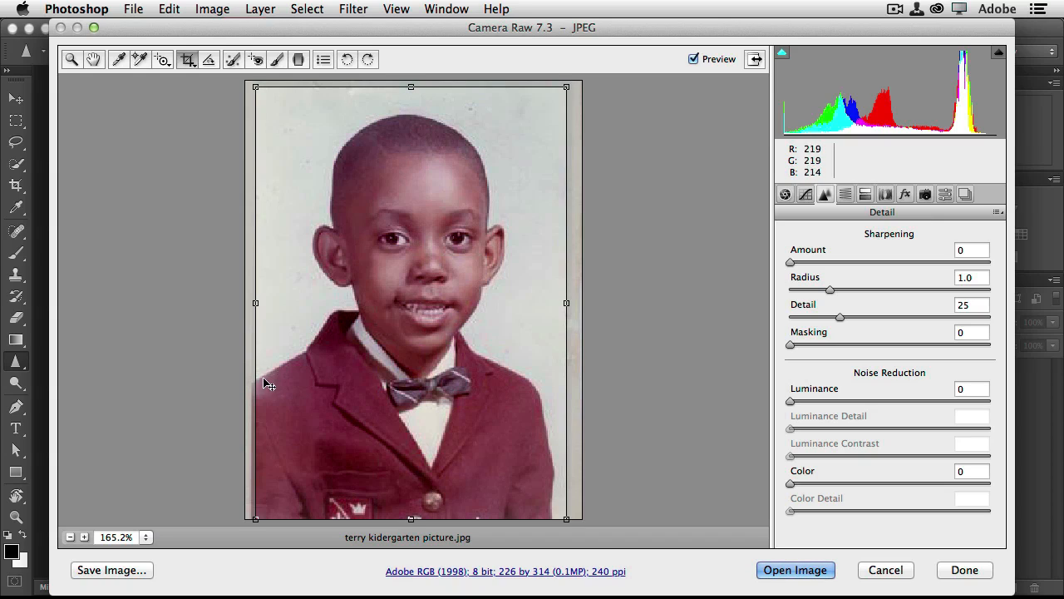
left_click(760, 572)
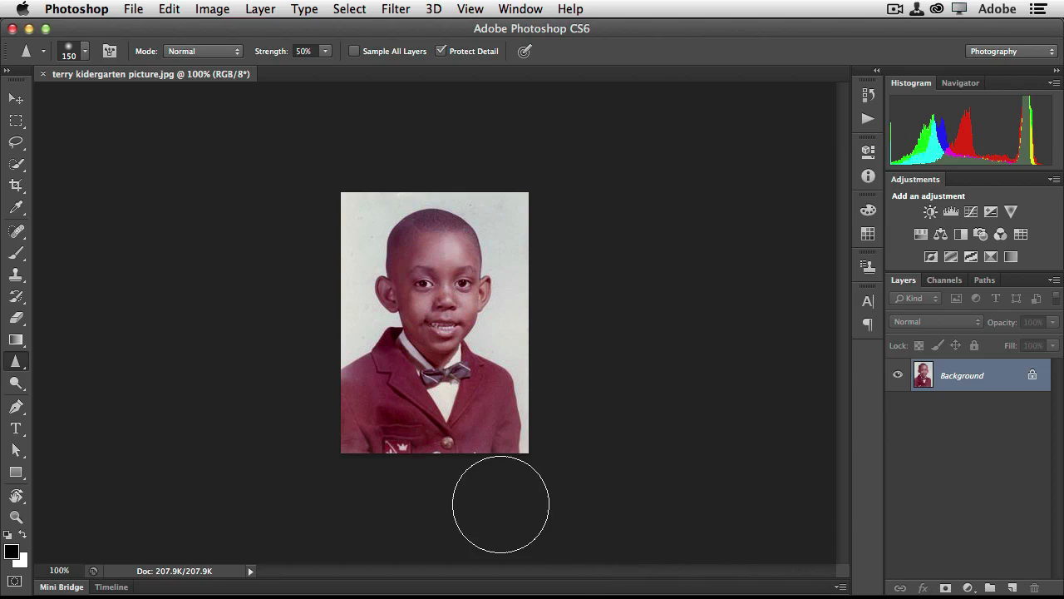
- Clone clean jacket fabric over the faded patch on the shoulder at the photo's left edge with the Clone Stamp tool
key("s")
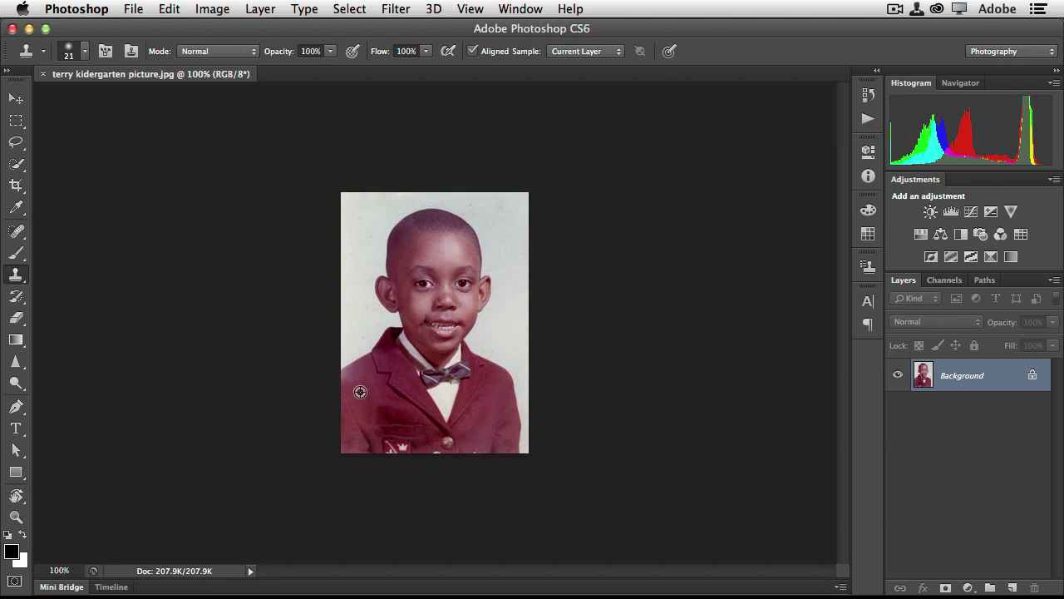
left_click(360, 392, "alt")
left_click_drag(356, 377, 347, 383)
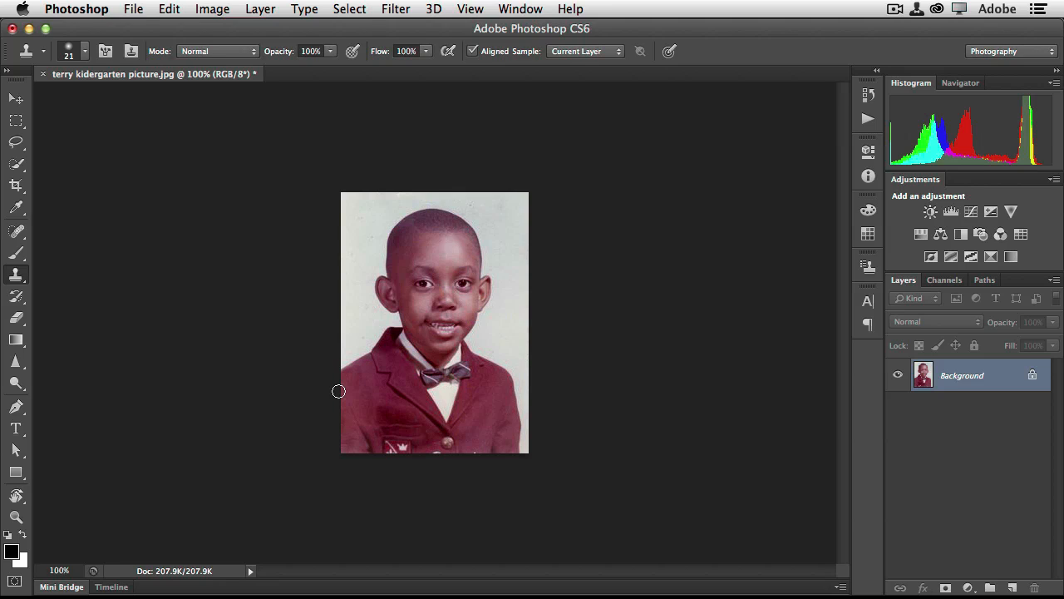
- Start the Liquify filter on the photo and reduce the Forward Warp brush size to 20
left_click(358, 10)
mouse_move(396, 9)
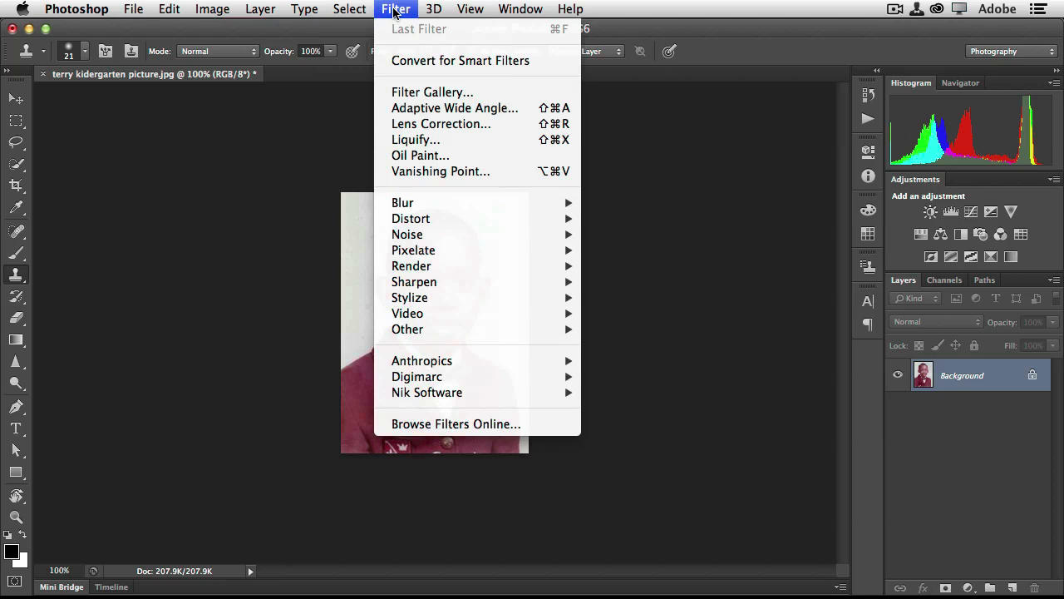
left_click(431, 138)
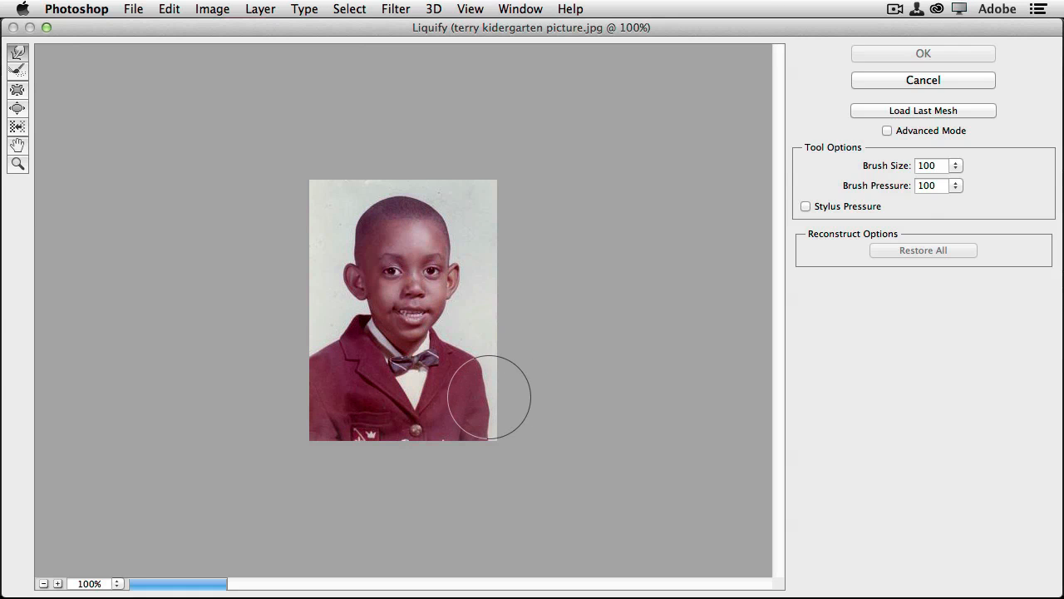
key("bracketleft")
key("bracketleft")
key("bracketleft")
key("bracketleft")
key("bracketleft")
key("bracketleft")
key("bracketleft")
key("bracketleft")
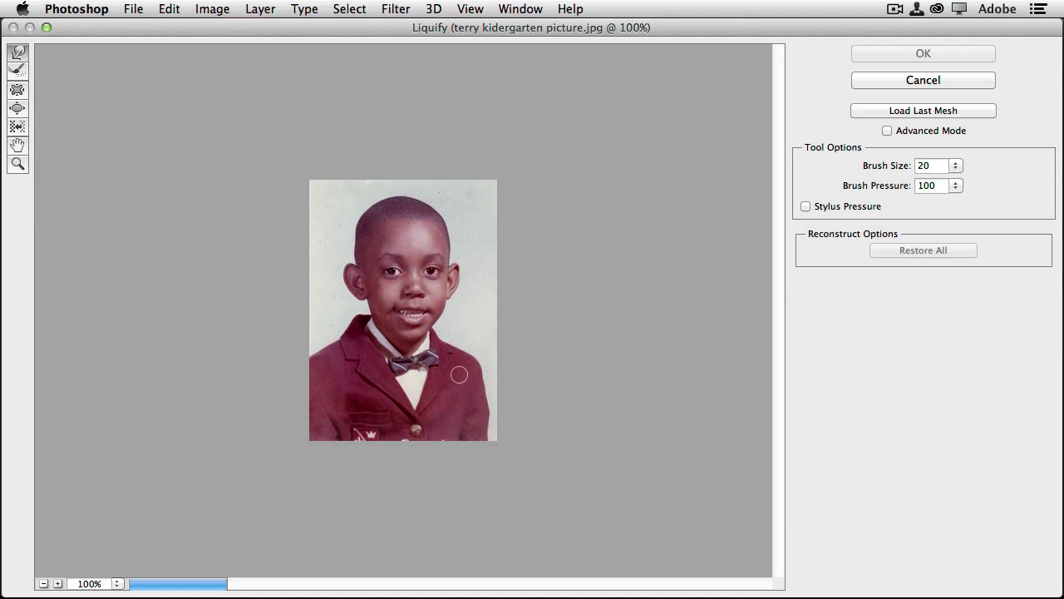
- Protect the backdrop strip along the photo's right edge beside the sleeve with a freeze mask, using a brush size of 100
key("bracketright")
key("bracketright")
key("bracketright")
key("bracketright")
key("bracketright")
key("bracketright")
key("bracketright")
key("bracketright")
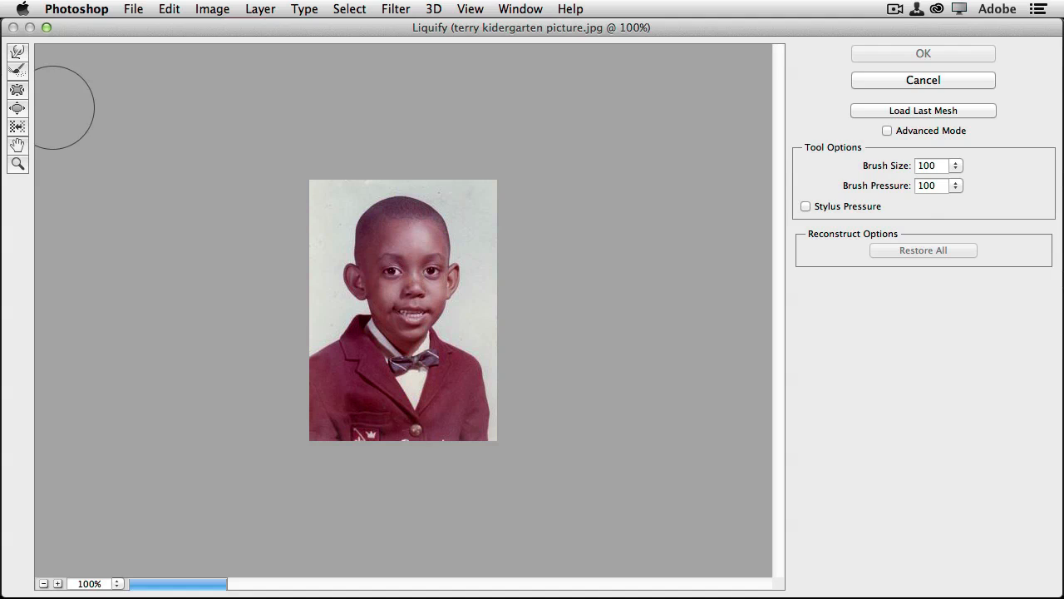
mouse_move(533, 387)
left_mouse_down()
mouse_move(534, 439)
mouse_move(531, 363)
mouse_move(536, 433)
mouse_move(532, 395)
left_mouse_up()
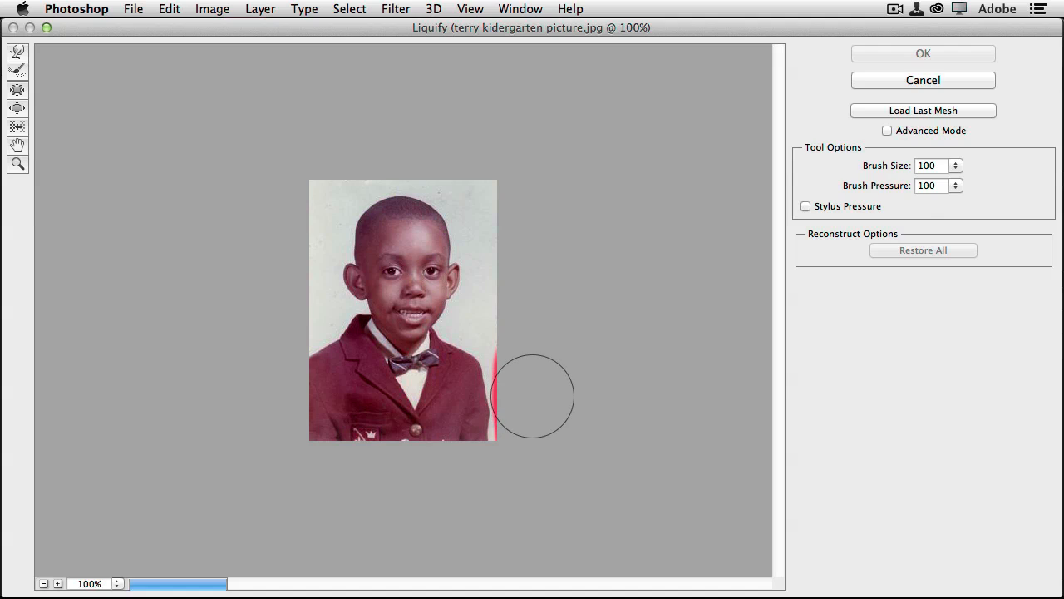
- Push the outer edge of the sleeve near the frozen strip slightly inward with Forward Warp, and apply the Liquify filter
key("w")
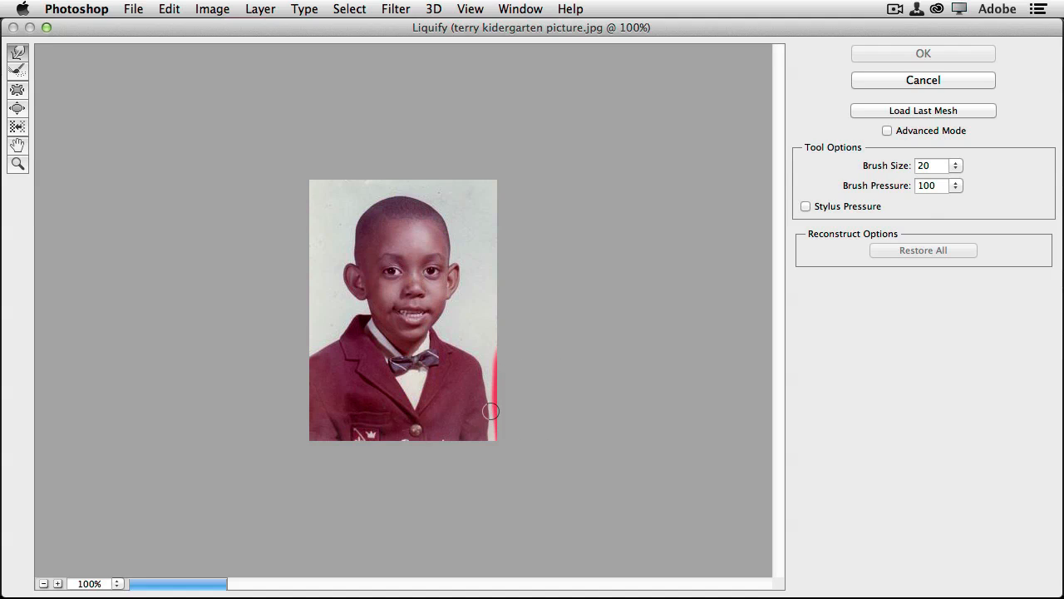
left_click_drag(491, 411, 489, 416)
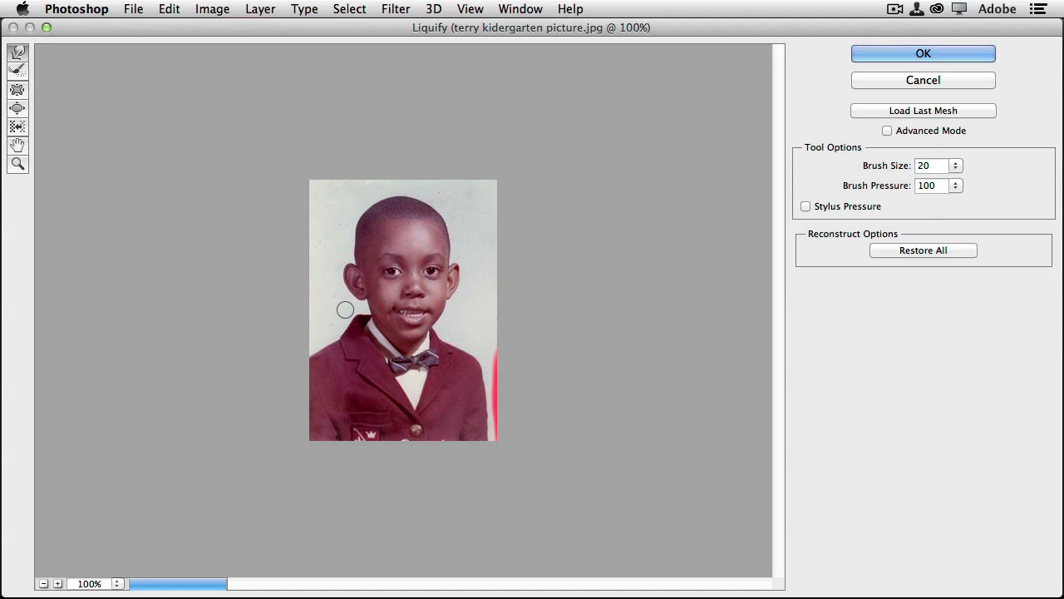
key("bracketright")
left_click(949, 52)
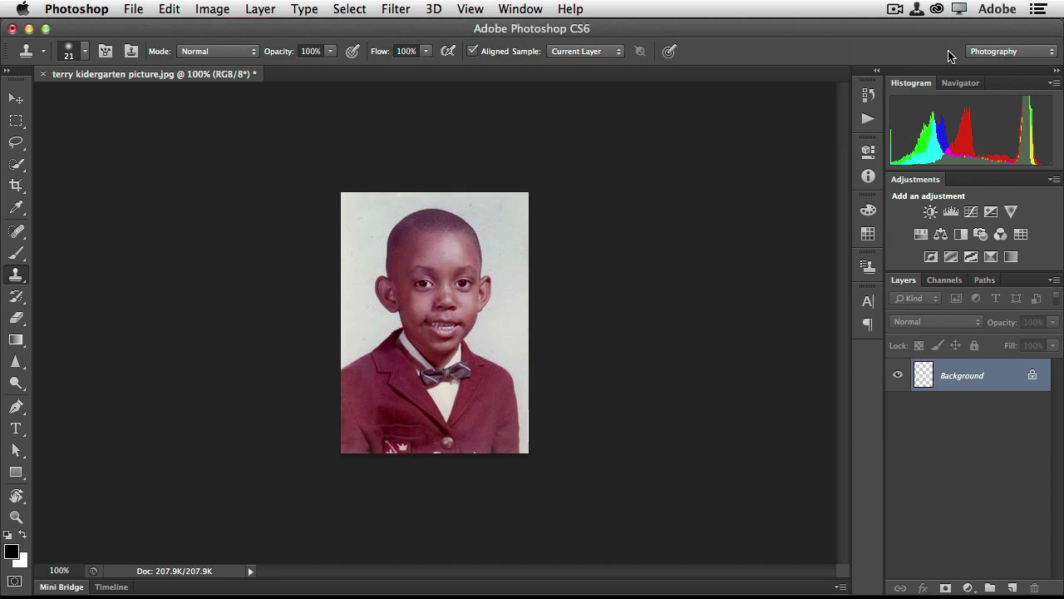